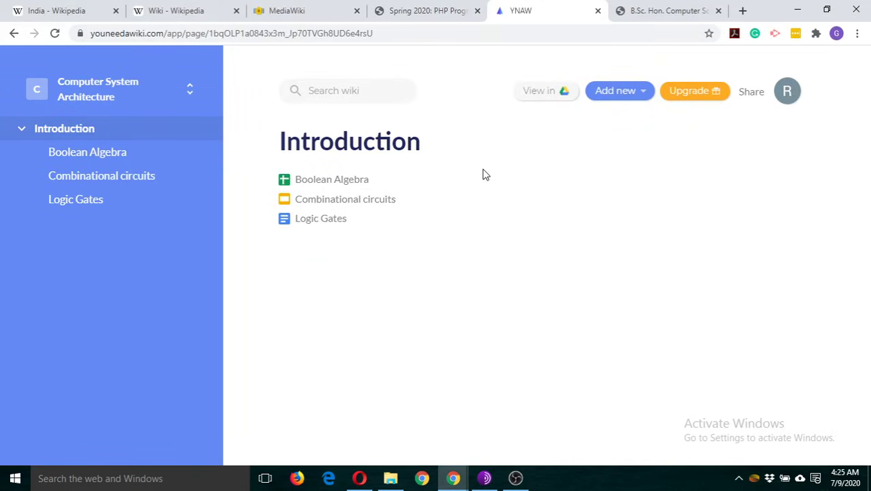
Step: Start a new link titled Syllabus in the Introduction folder, leaving its web address empty
left_click(644, 93)
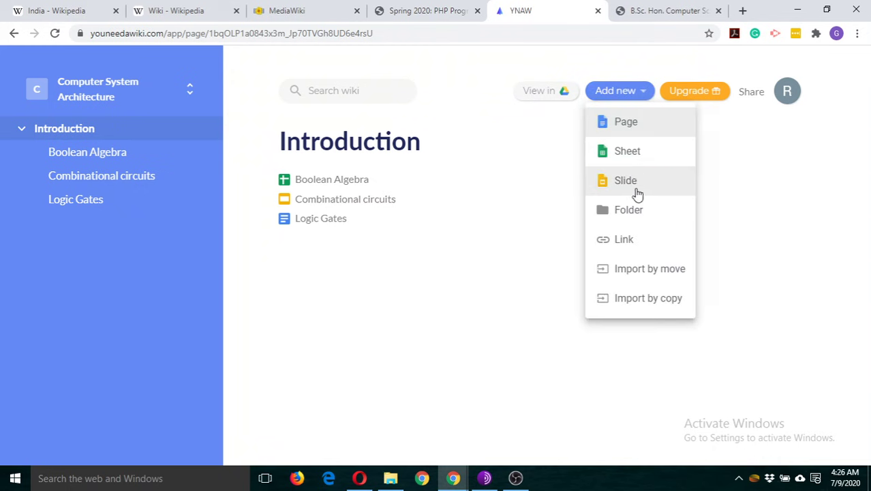
left_click(624, 240)
type("Syllabus")
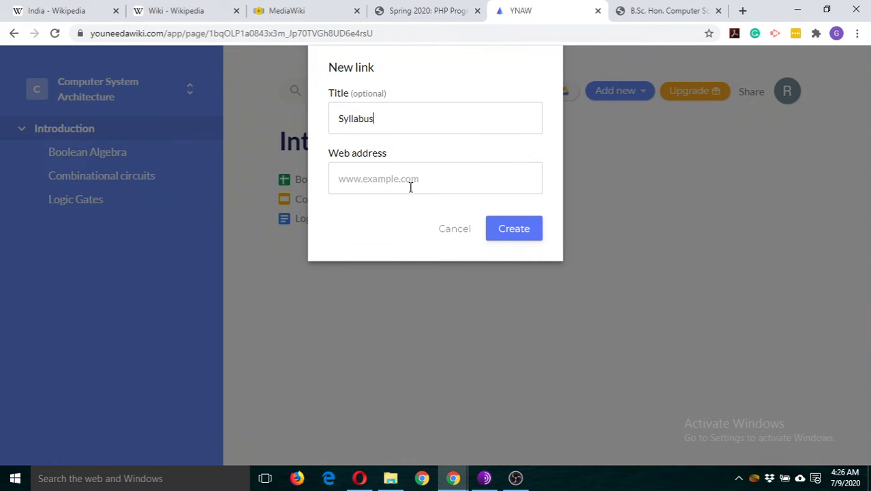
Step: Copy the B.Sc. Hon. Computer Science syllabus PDF's web address from its Chrome tab, then return to the wiki
left_click(652, 12)
left_click(475, 34)
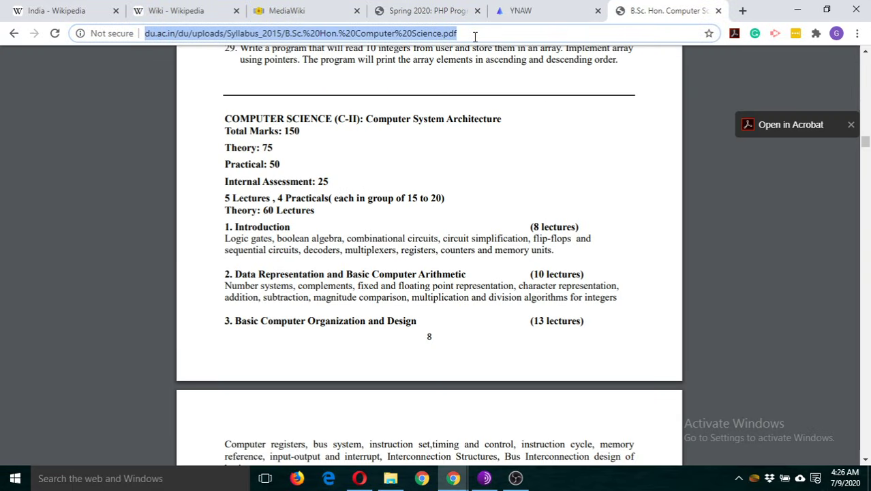
type("c")
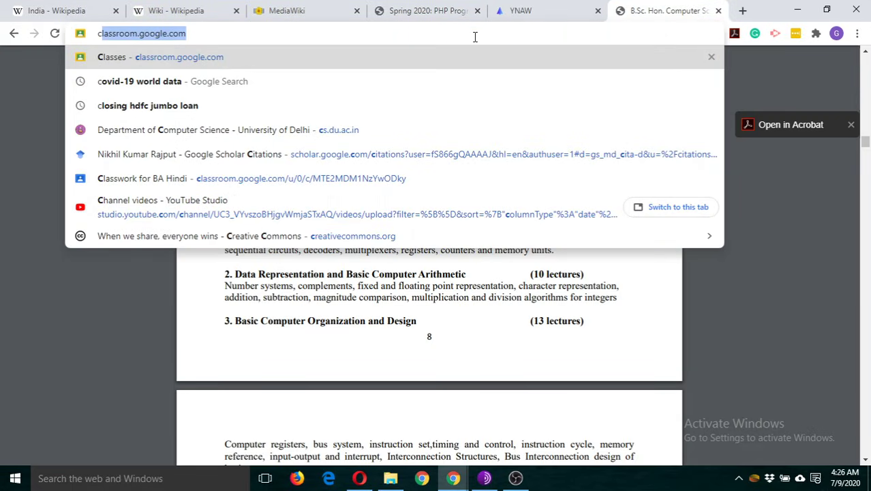
key("Escape")
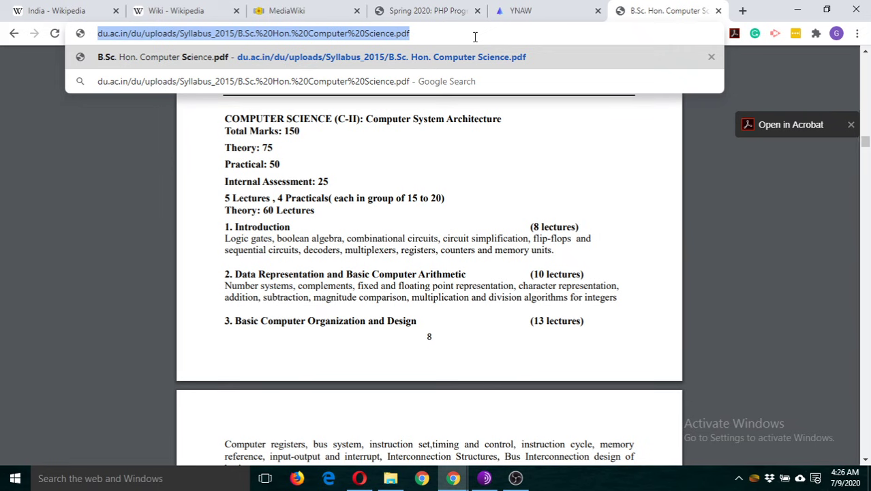
right_click(396, 35)
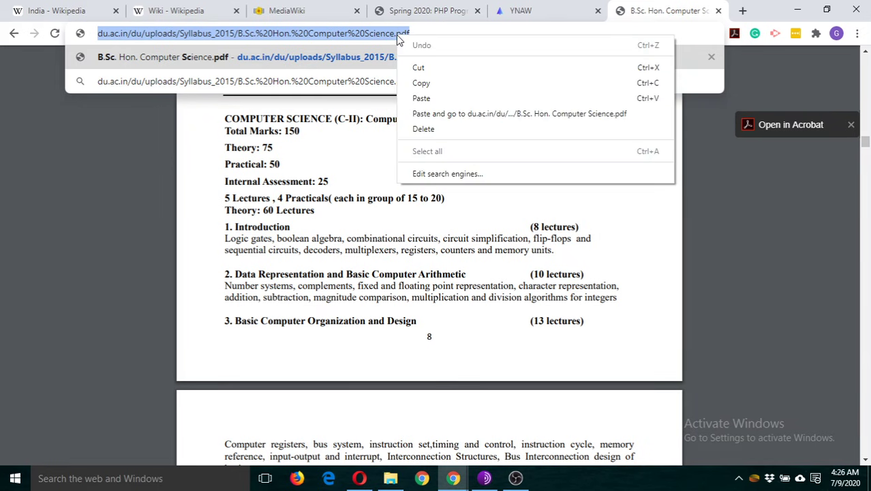
left_click(427, 86)
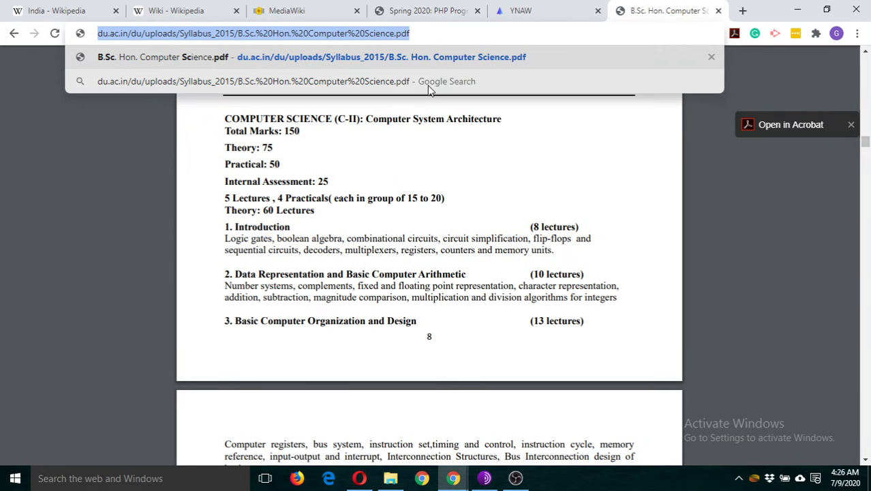
left_click(558, 11)
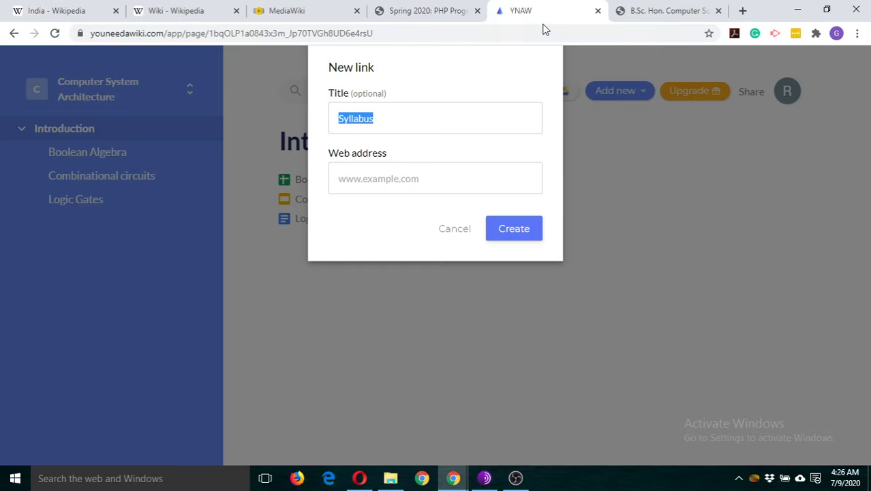
Step: Paste the syllabus PDF address into the Syllabus link, create it, and close the extra PDF tab
left_click(410, 179)
key("ctrl+v")
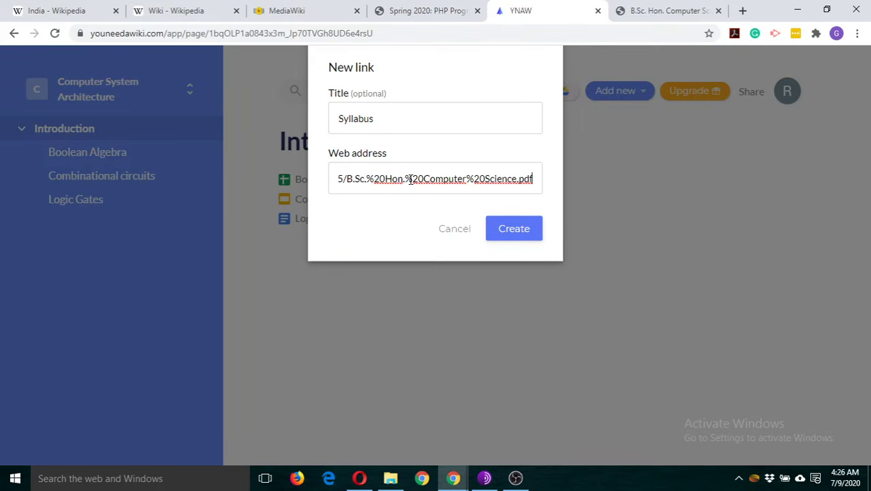
left_click(518, 232)
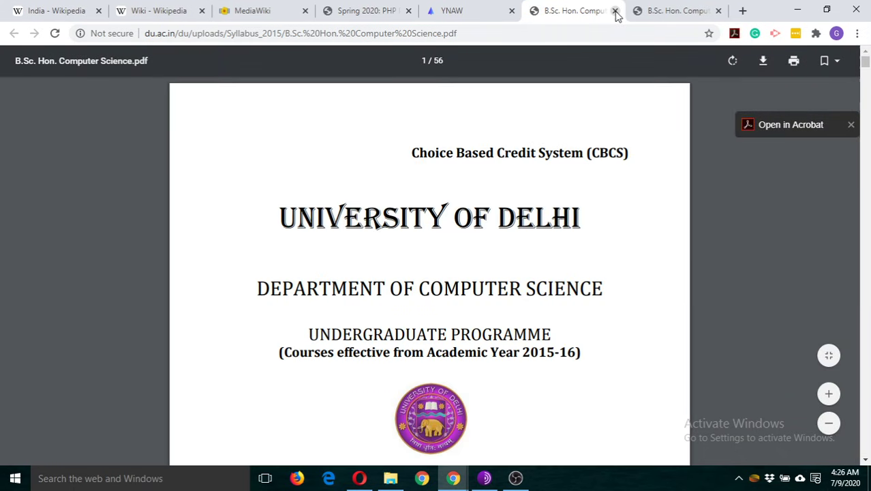
left_click(614, 11)
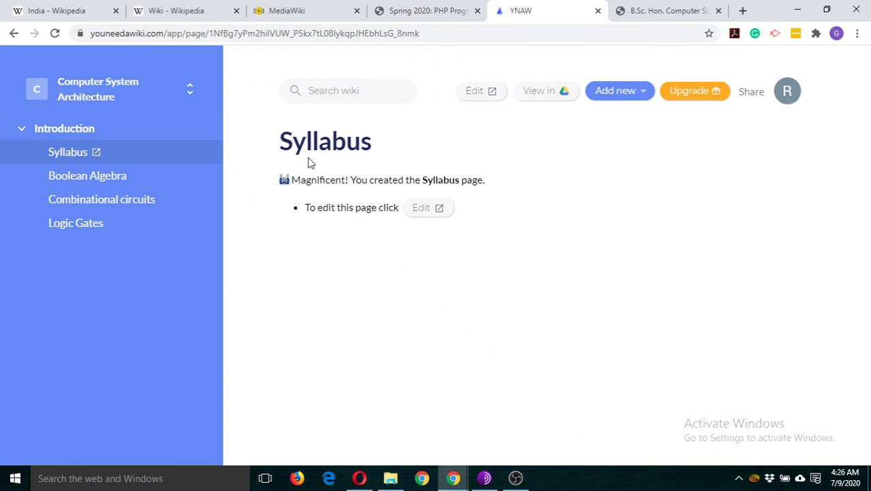
left_click(644, 98)
Step: Switch to the Computer System Architecture wiki's home page from the wiki list
left_click(102, 92)
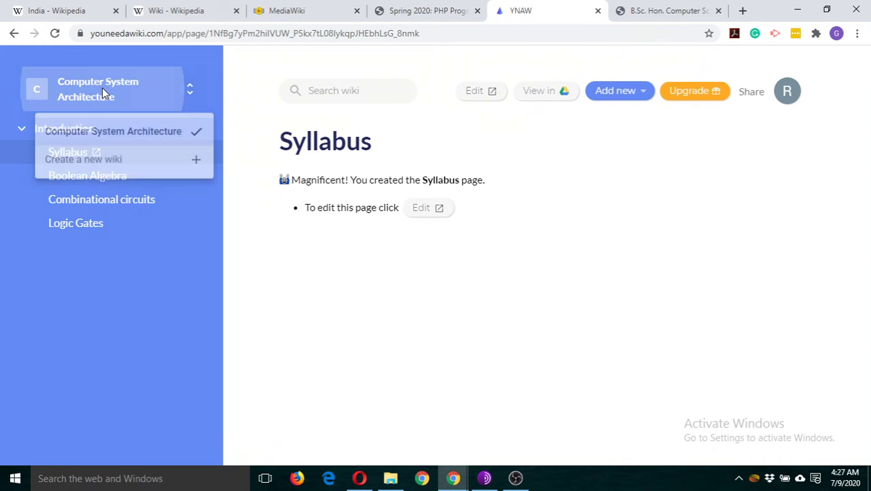
left_click(104, 132)
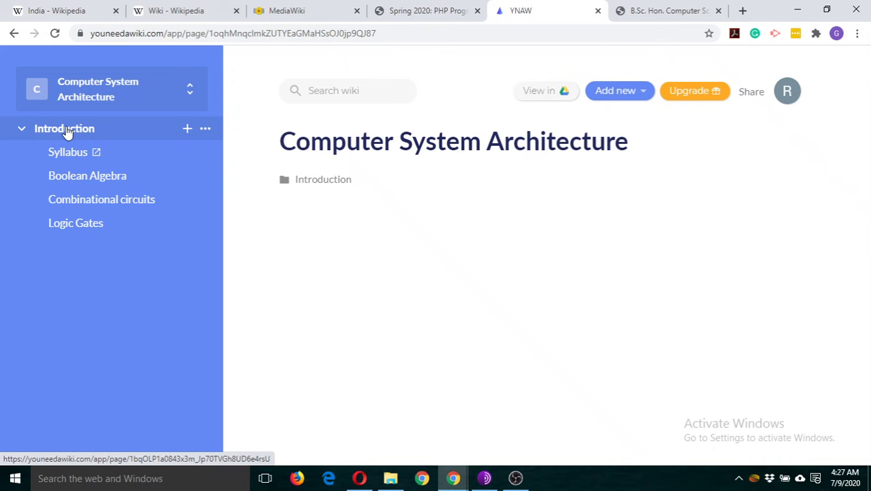
left_click(140, 84)
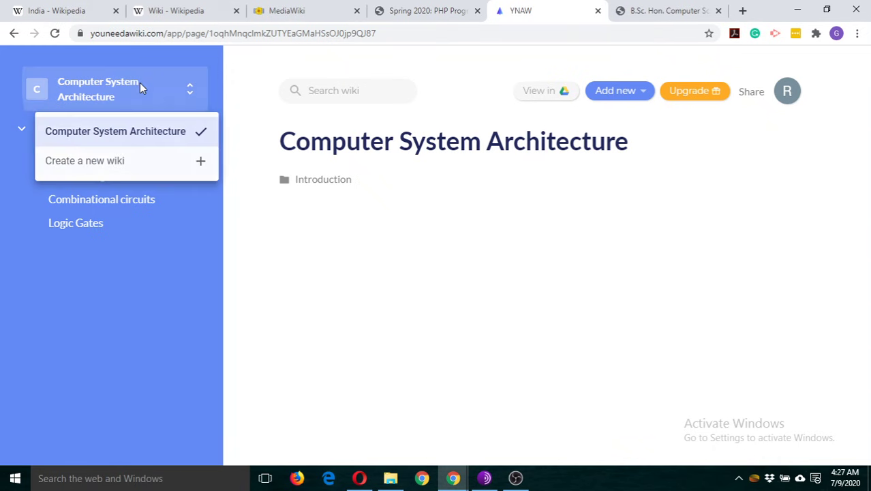
Step: Create a top-level folder named Data Representation, checking the syllabus PDF for the topic name
left_click(117, 130)
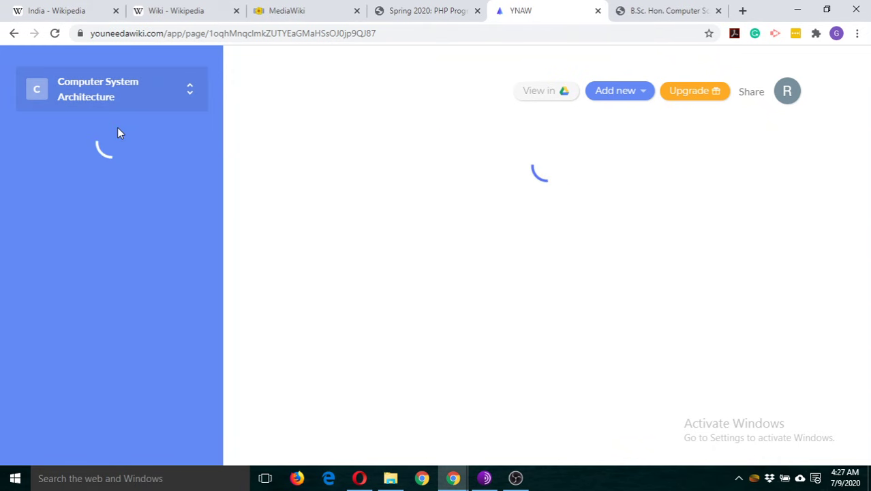
left_click(644, 95)
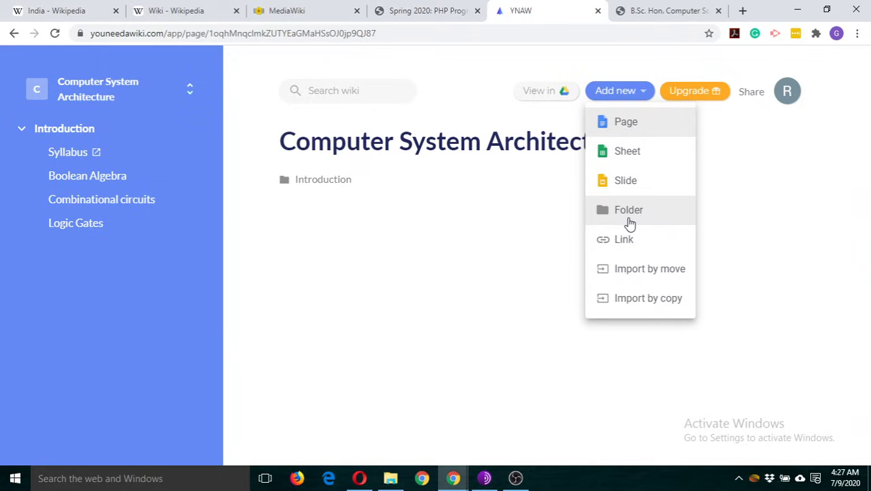
left_click(625, 214)
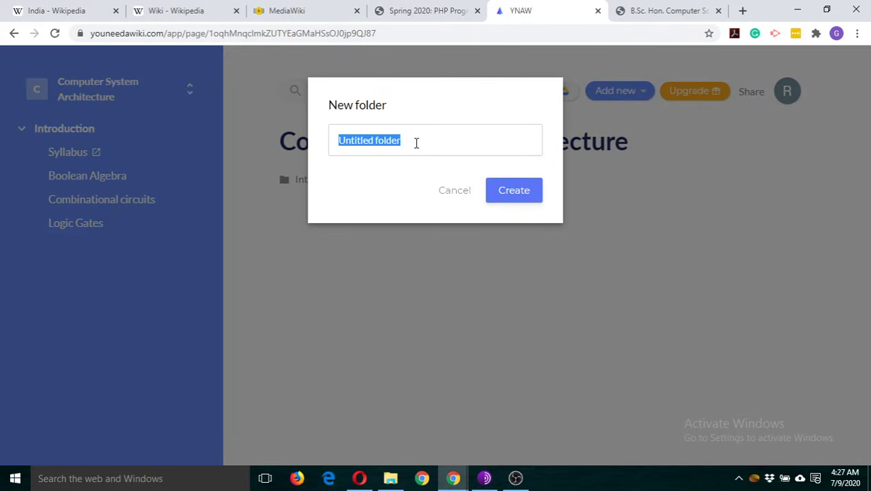
left_click(658, 11)
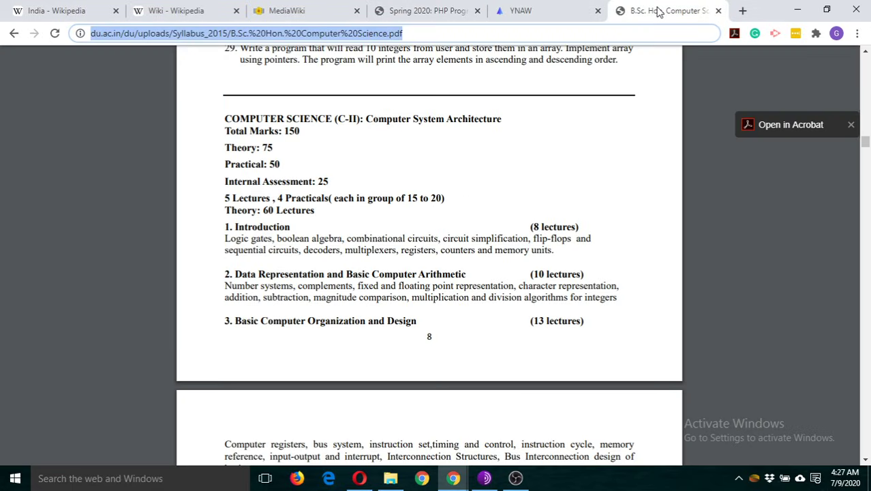
left_click(555, 8)
type("Data Representation")
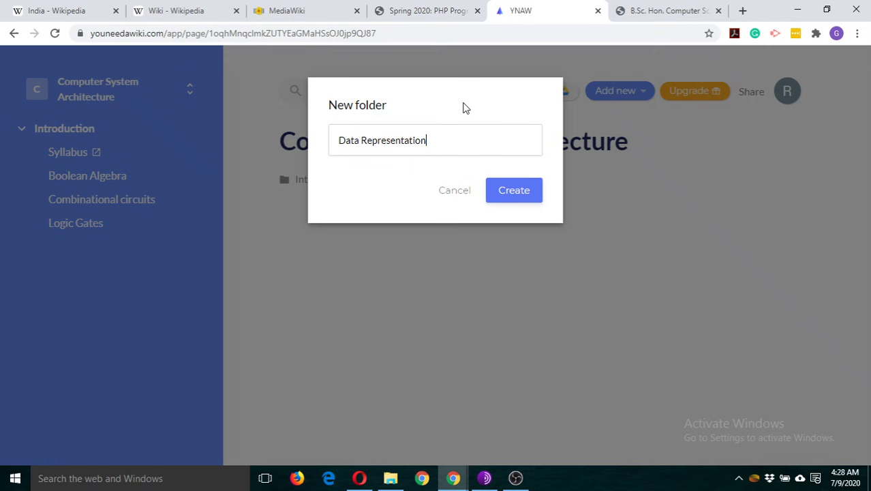
left_click(519, 200)
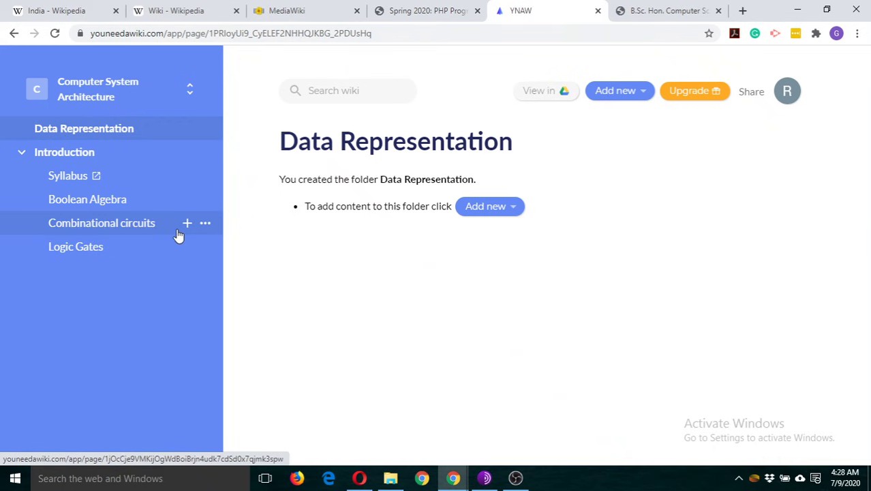
mouse_move(109, 128)
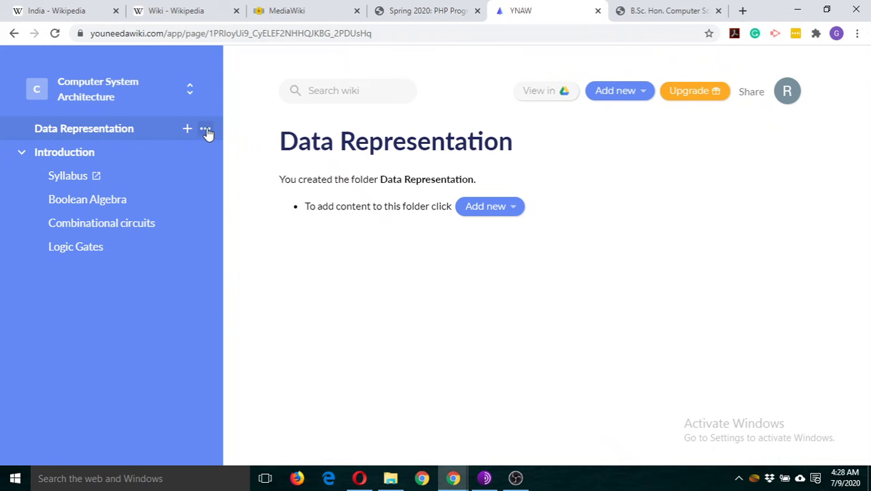
Step: Move the Data Representation folder down so it follows Introduction
left_click(205, 129)
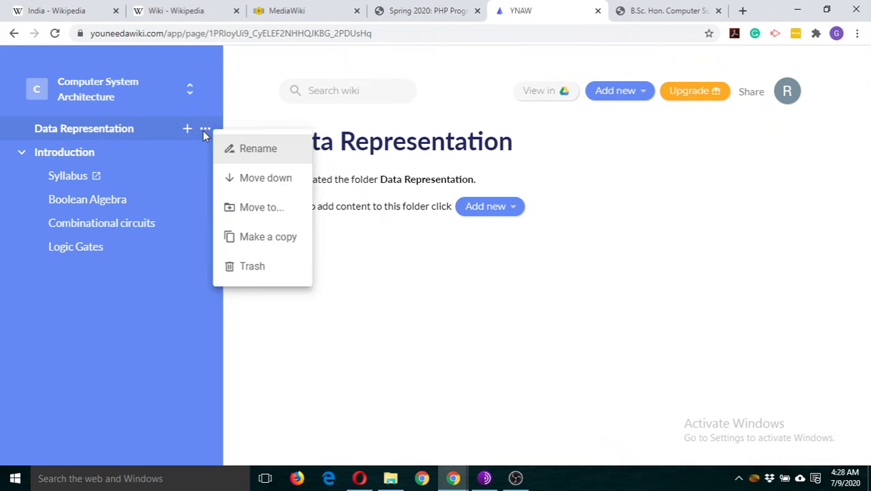
left_click(252, 178)
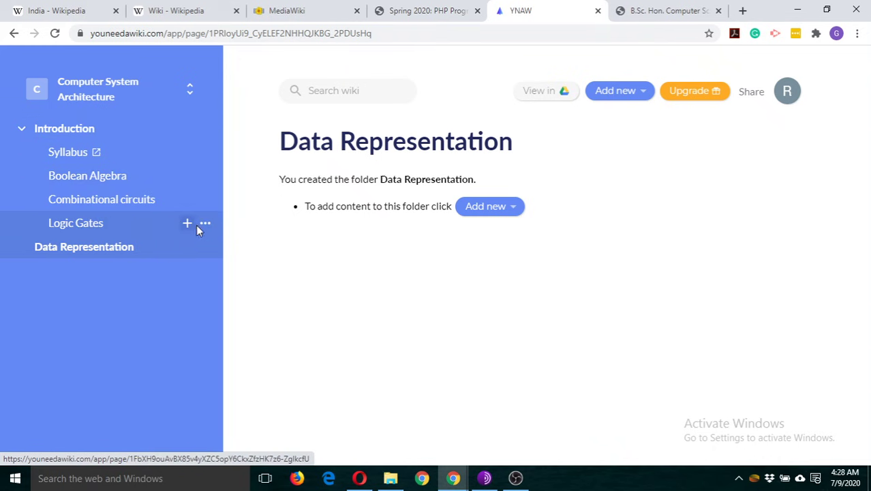
Step: Move Logic Gates up twice, ahead of Combinational circuits and Boolean Algebra
left_click(206, 225)
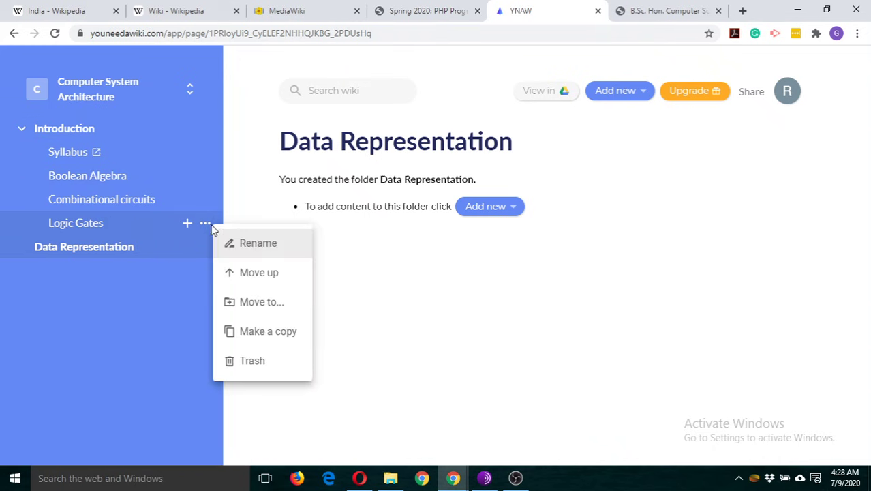
left_click(262, 273)
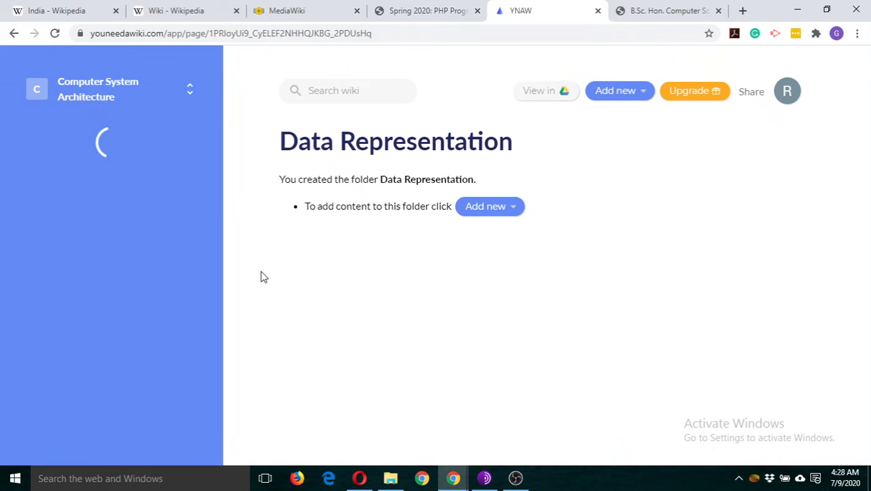
left_click(205, 200)
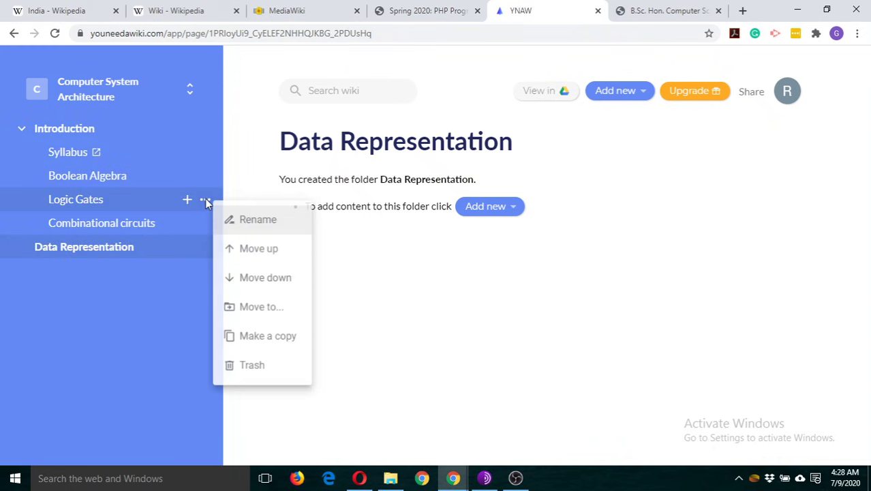
left_click(258, 250)
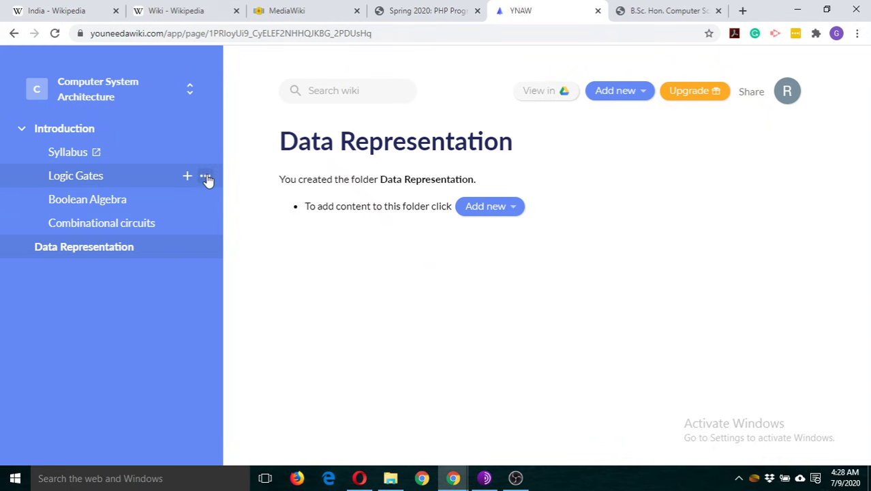
left_click(206, 177)
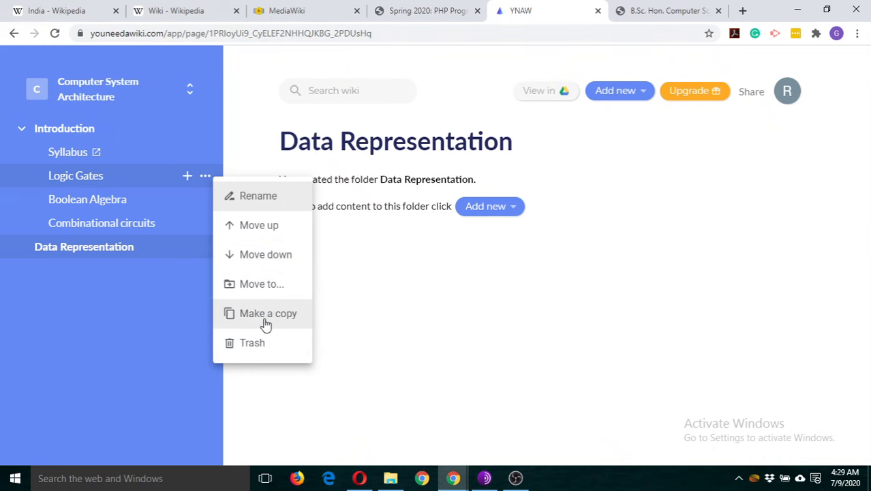
Step: Dismiss the Logic Gates options menu, leaving the outline order unchanged
left_click(125, 310)
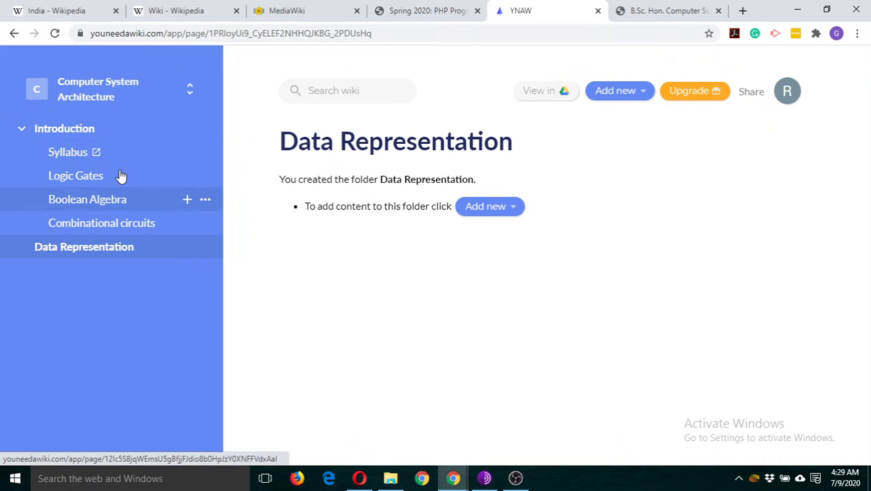